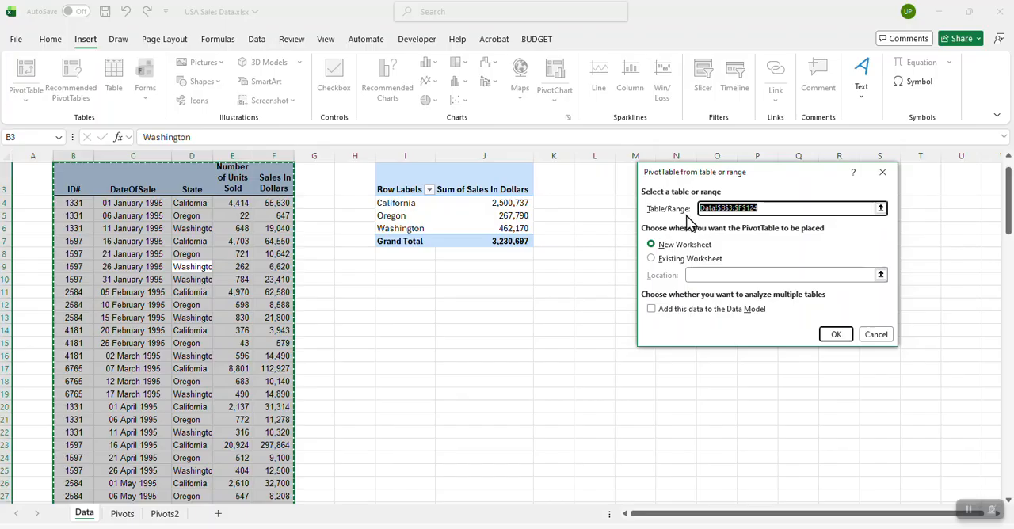
# Step: Create the PivotTable from Data!$B$3:$F$124 on the existing worksheet at cell I10 of the Data sheet
pyautogui.click(653, 262)
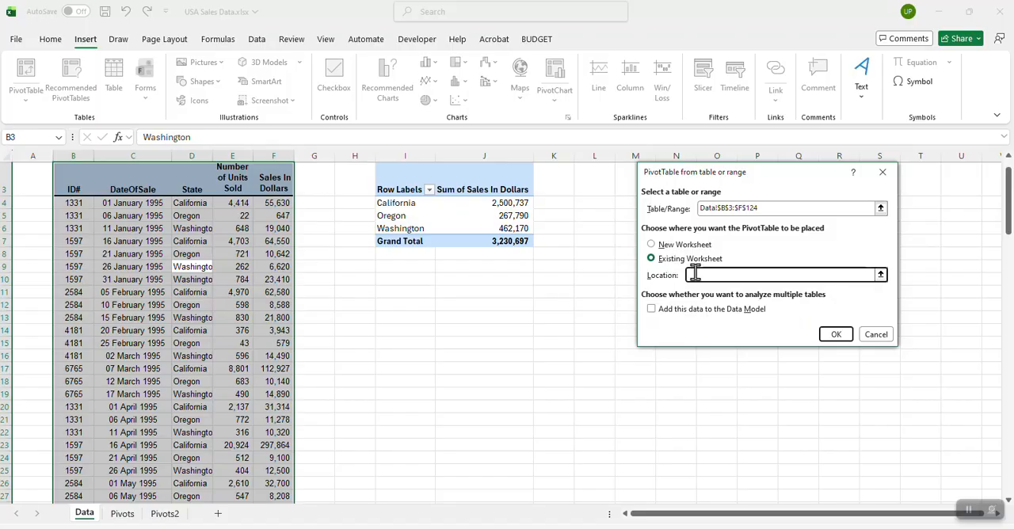
pyautogui.click(395, 278)
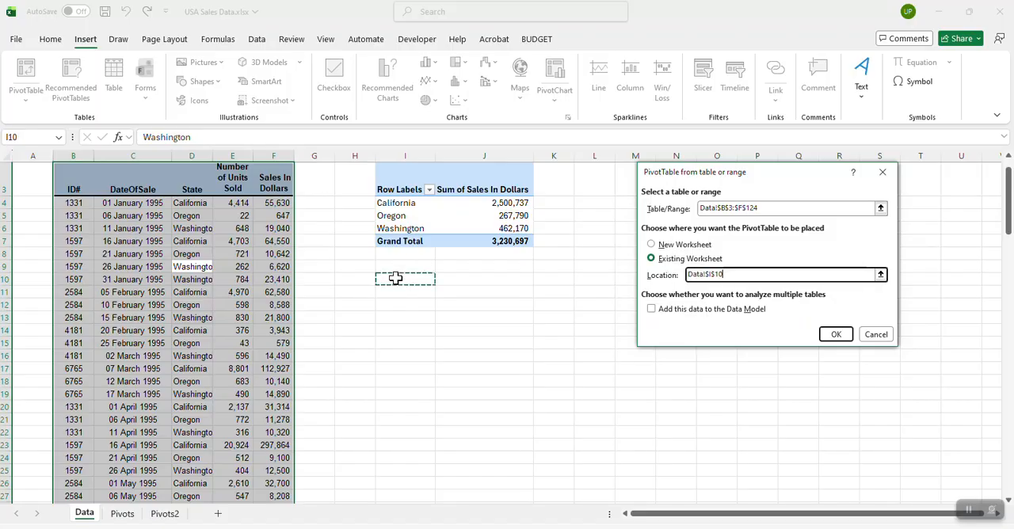
pyautogui.click(842, 338)
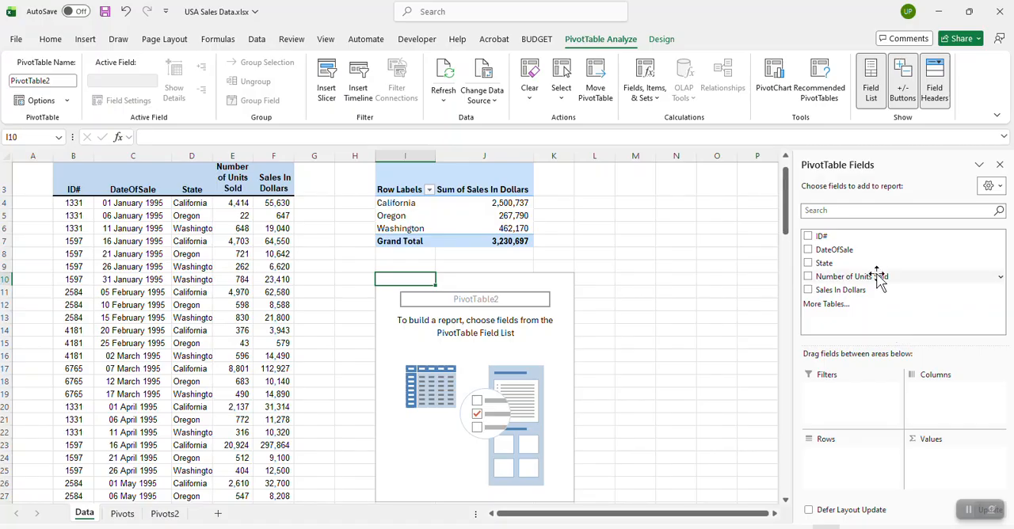
# Step: Add Sales In Dollars and Number of Units Sold as values and State as rows in the new PivotTable
pyautogui.click(808, 290)
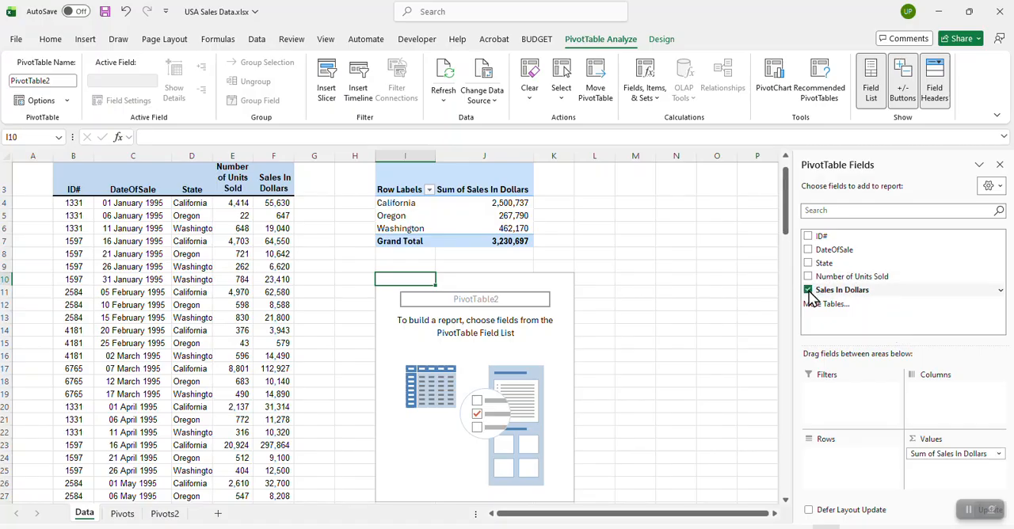
pyautogui.click(808, 263)
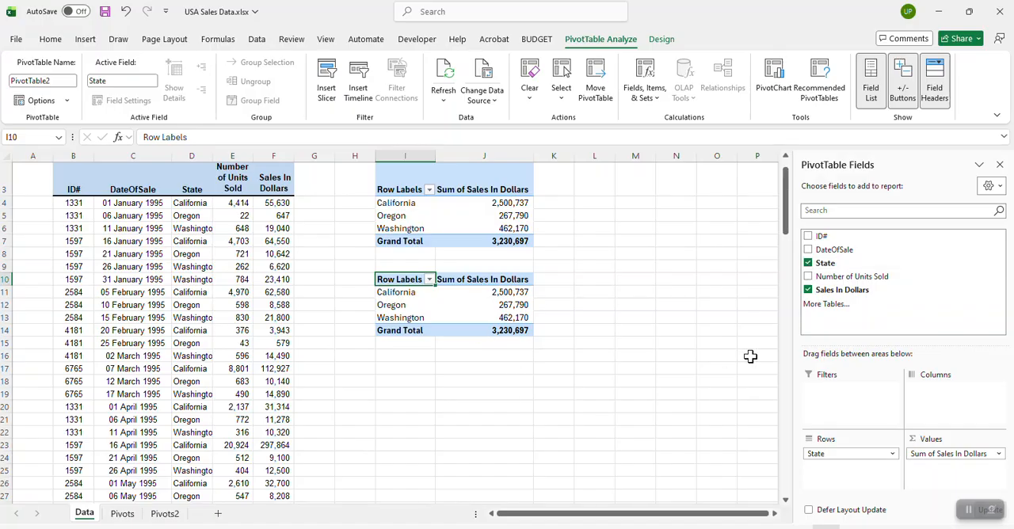
pyautogui.click(808, 277)
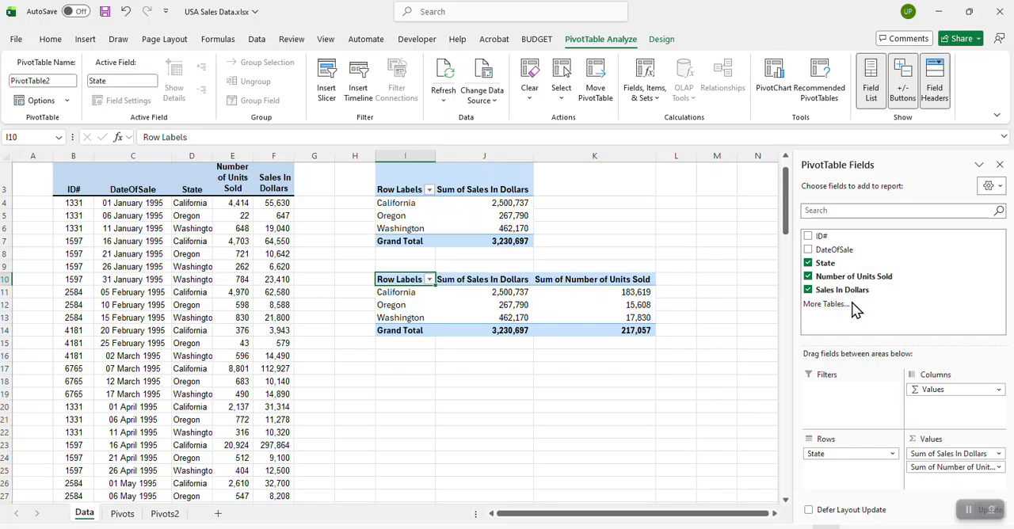
# Step: Replace State with DateOfSale in the PivotTable rows and look through the date fields placed in the Rows area
pyautogui.click(808, 263)
pyautogui.click(808, 250)
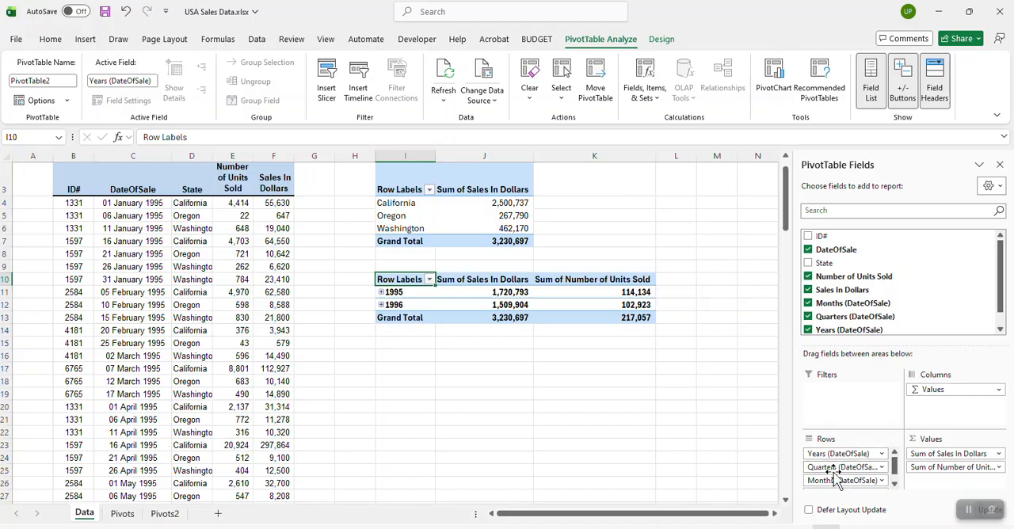
pyautogui.click(895, 485)
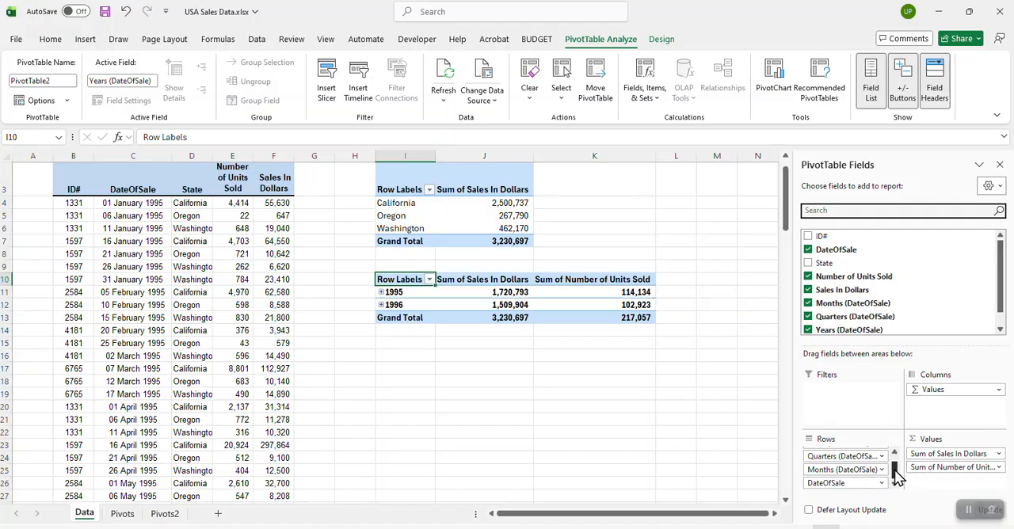
pyautogui.scroll(1, 898, 469)
pyautogui.moveTo(895, 466); pyautogui.dragTo(895, 472)
pyautogui.moveTo(895, 475); pyautogui.dragTo(895, 462)
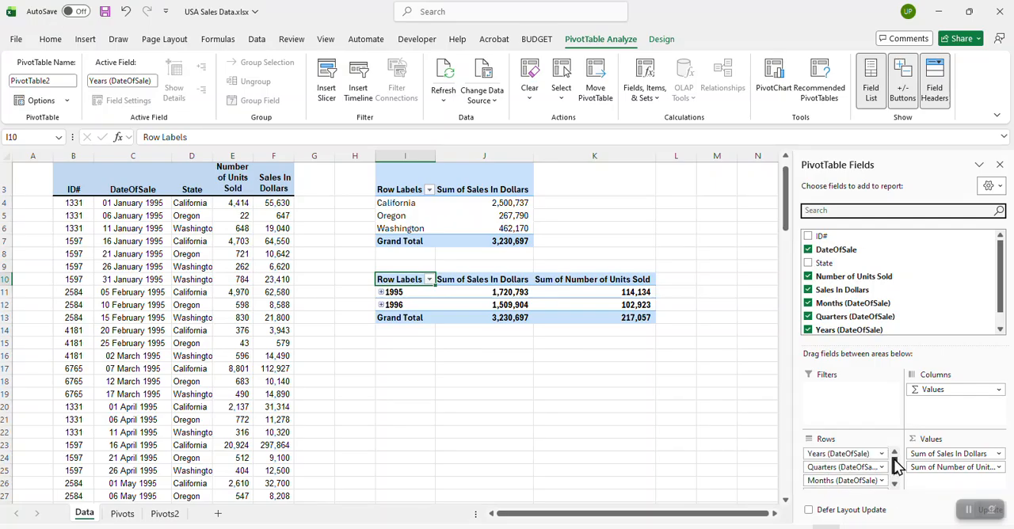
# Step: Expand 1995 and 1996 into quarters, Qtr1 into months, and January 1995 into individual dates
pyautogui.click(381, 292)
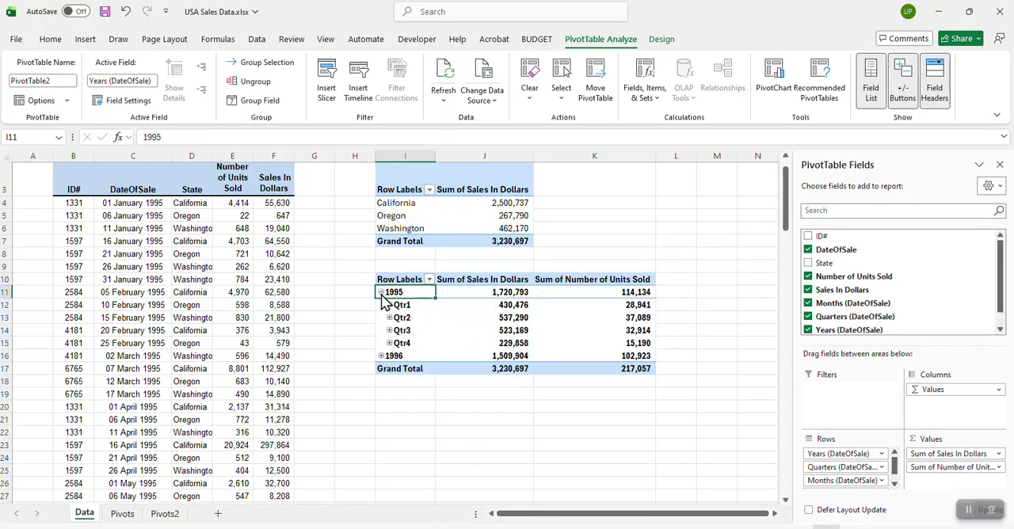
pyautogui.click(381, 356)
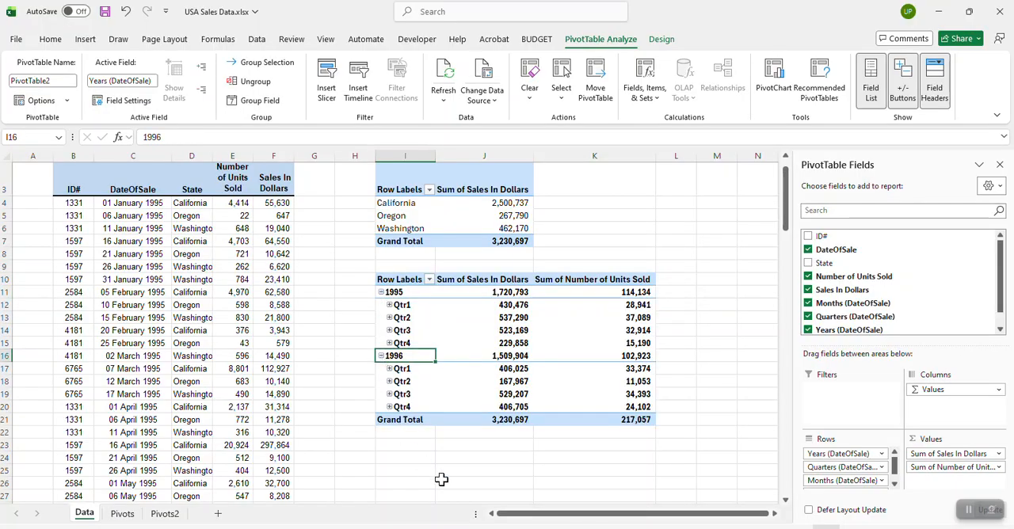
pyautogui.click(389, 305)
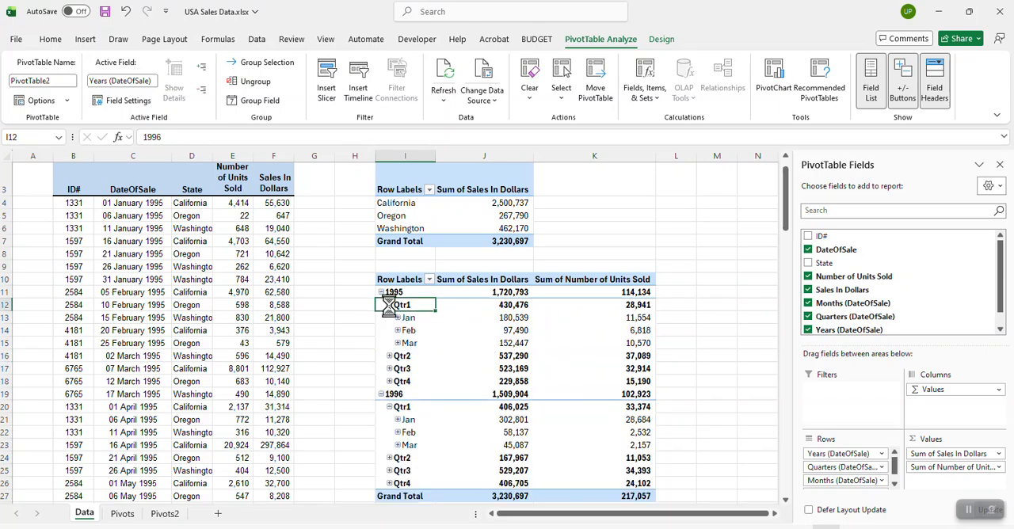
pyautogui.click(398, 318)
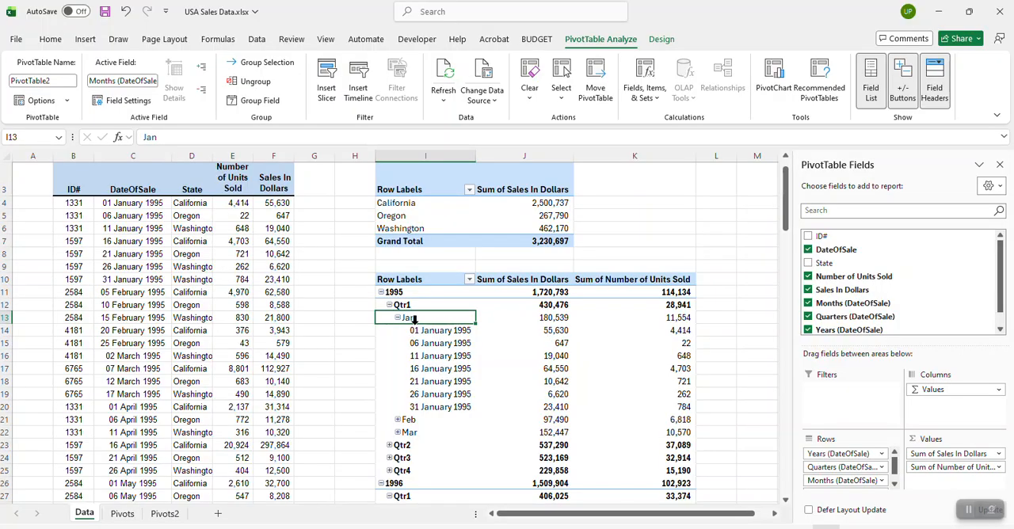
# Step: Collapse Qtr1 and both years so that only the 1995 and 1996 rows are shown
pyautogui.click(389, 306)
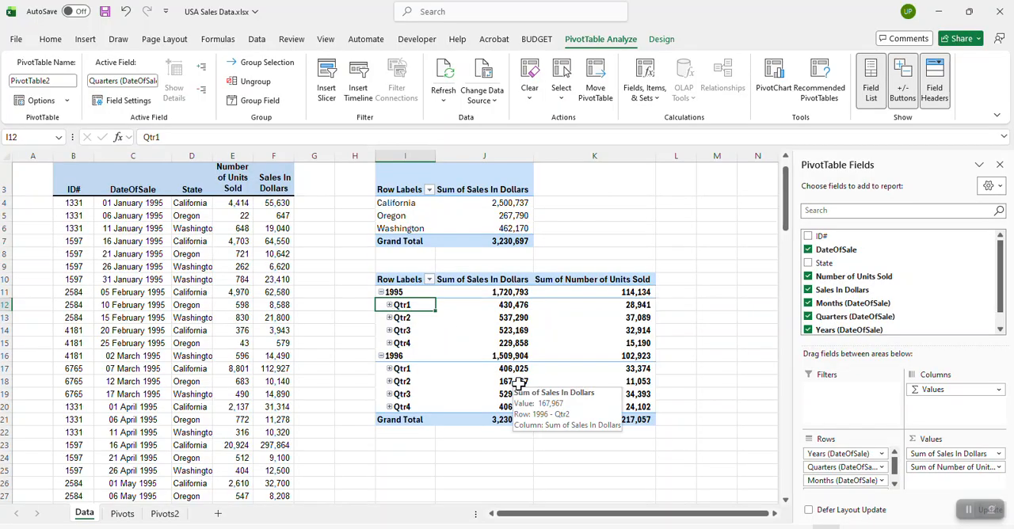
pyautogui.click(381, 292)
pyautogui.click(381, 305)
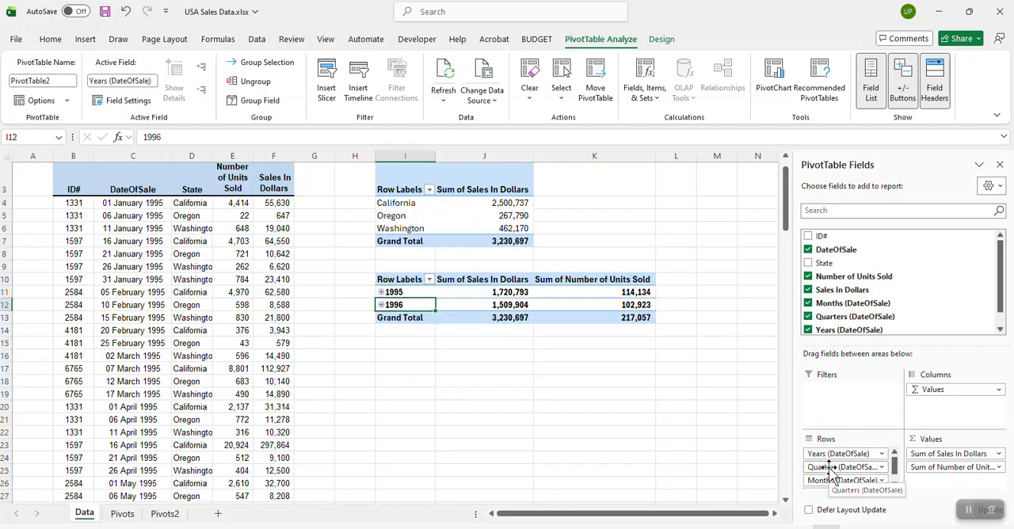
# Step: Move the Quarters field from rows to columns, and expand 1995 to its months with January's dates collapsed
pyautogui.moveTo(832, 472); pyautogui.dragTo(928, 424)
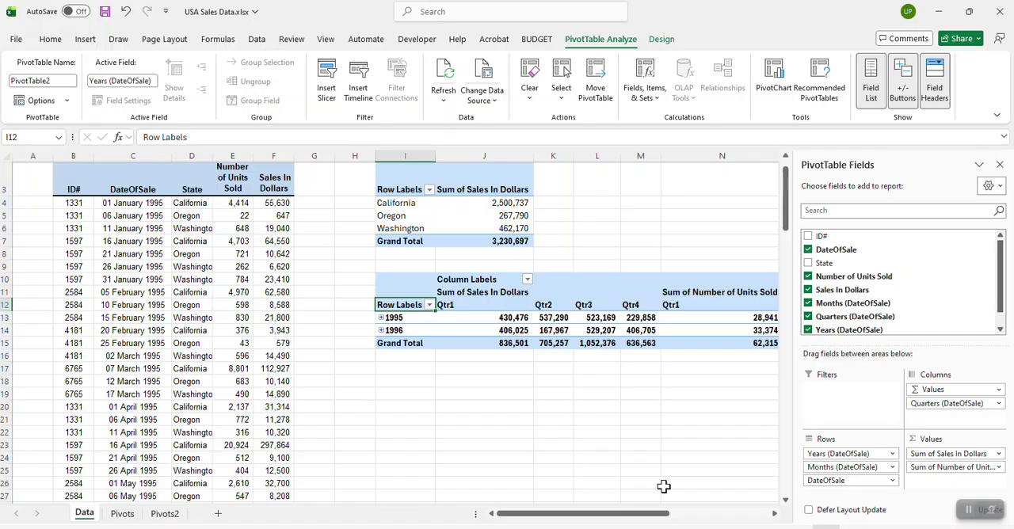
pyautogui.moveTo(633, 523); pyautogui.dragTo(674, 519)
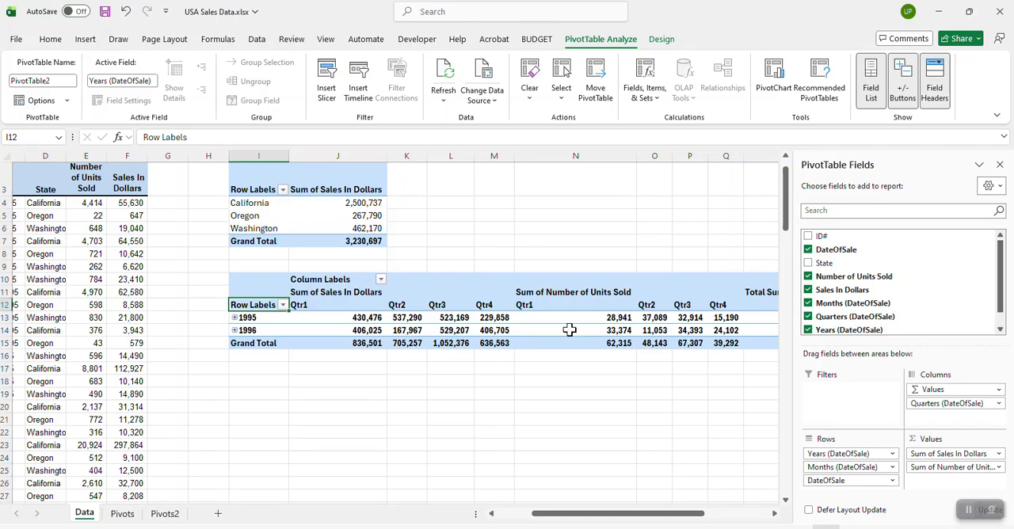
pyautogui.click(235, 318)
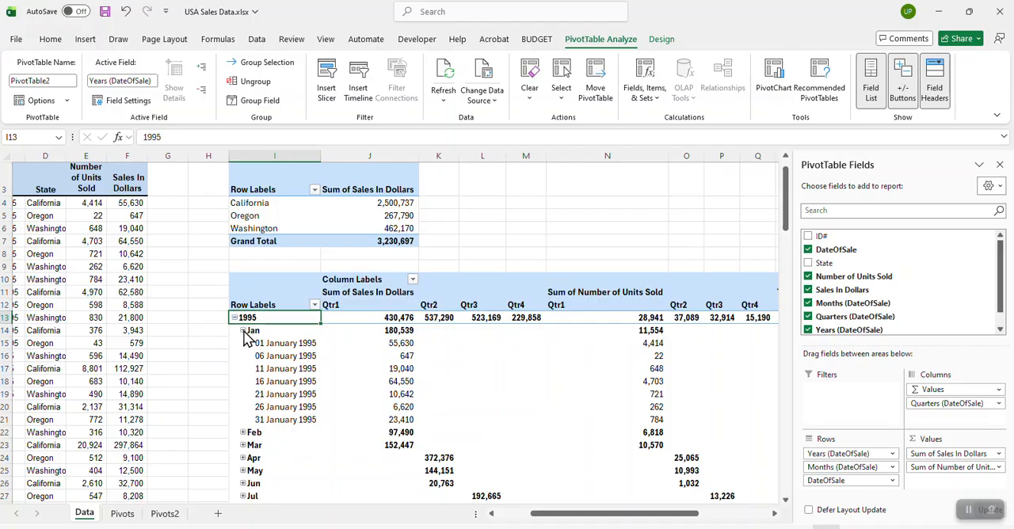
pyautogui.click(243, 331)
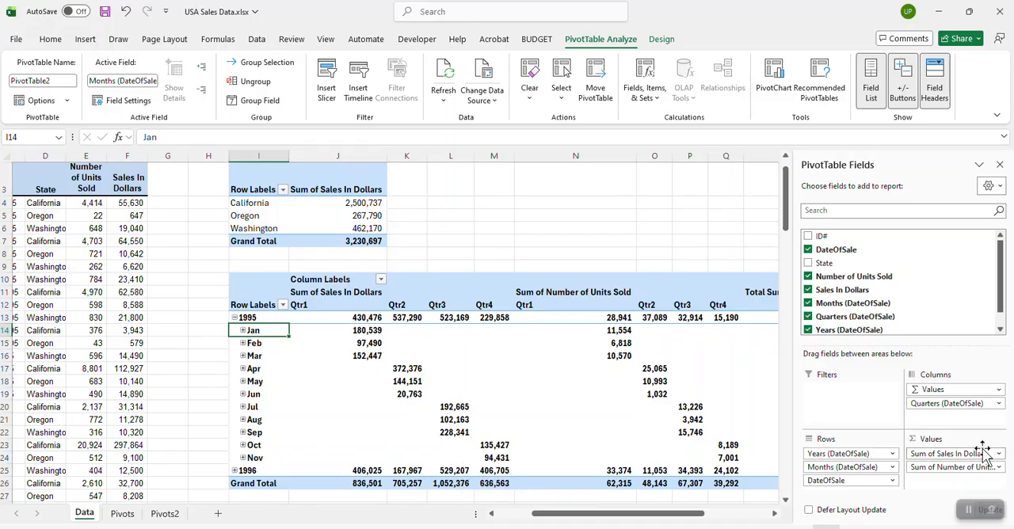
# Step: Return the Quarters field to the rows below Years and move the Months field to the columns
pyautogui.moveTo(955, 404)
pyautogui.mouseDown()
pyautogui.moveTo(862, 462)
pyautogui.moveTo(955, 418)
pyautogui.mouseUp()
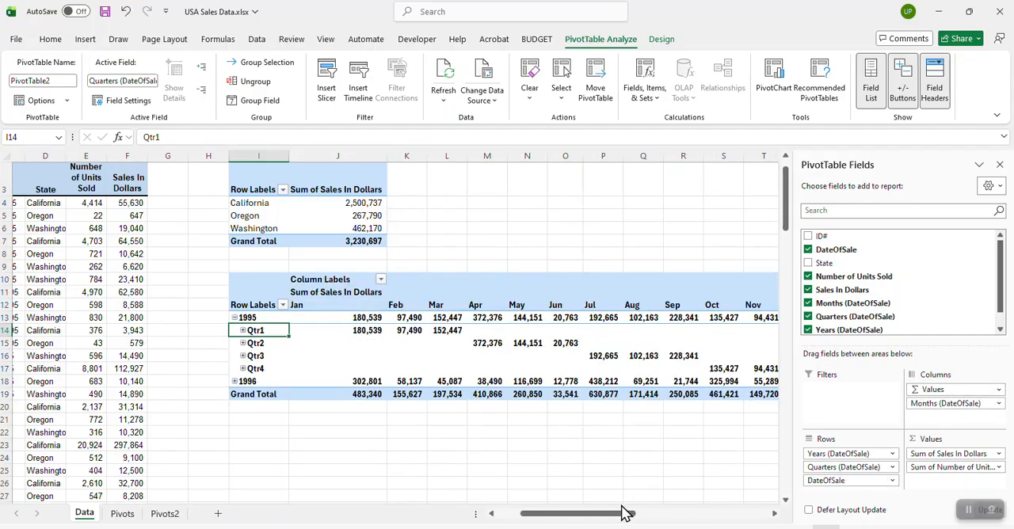
pyautogui.moveTo(618, 518); pyautogui.dragTo(739, 516)
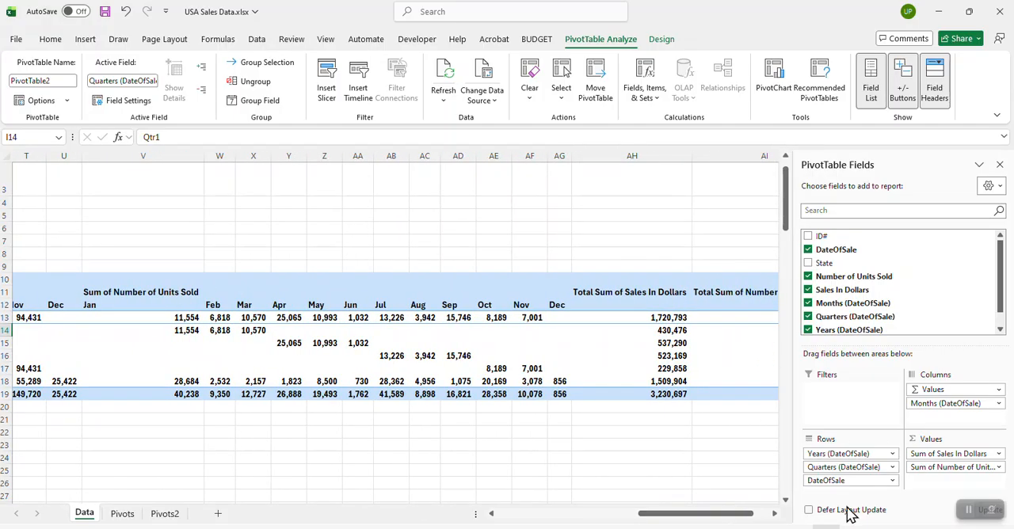
# Step: Remove Sum of Number of Units Sold from the PivotTable values
pyautogui.moveTo(934, 468); pyautogui.dragTo(603, 455)
pyautogui.moveTo(719, 514); pyautogui.dragTo(607, 516)
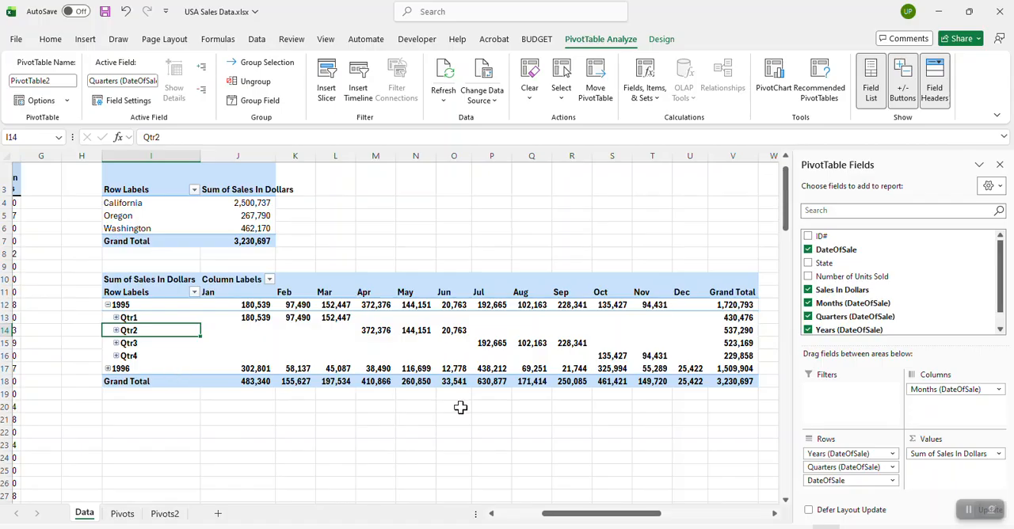
pyautogui.click(155, 278)
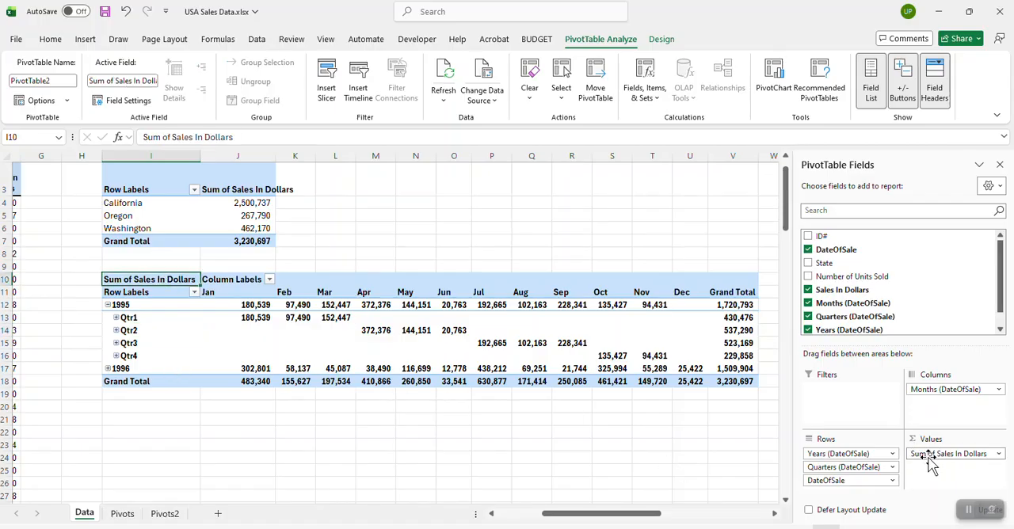
pyautogui.click(829, 481)
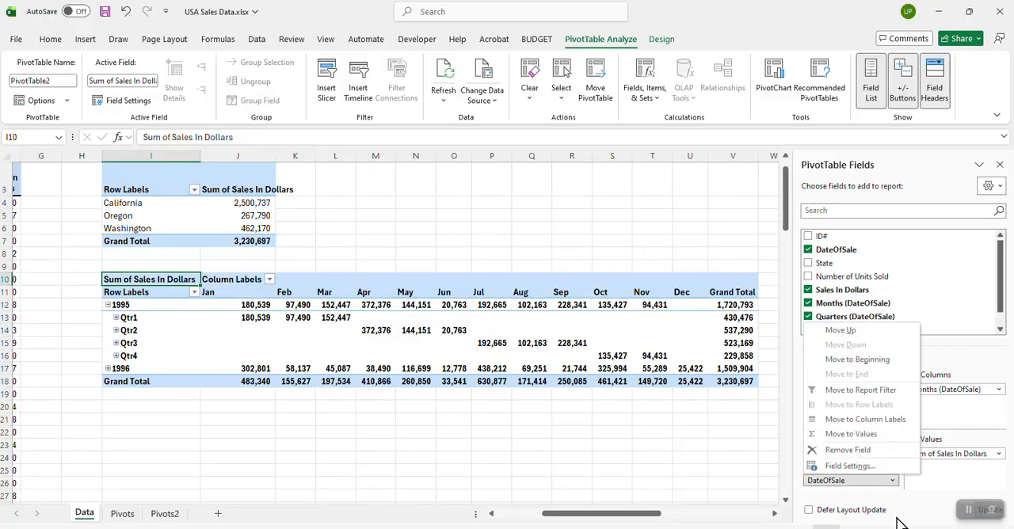
pyautogui.click(646, 464)
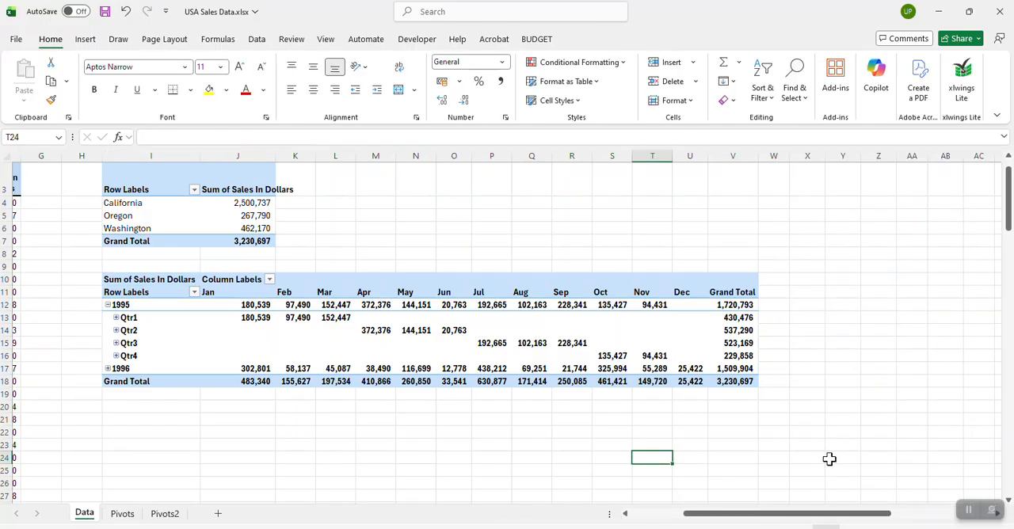
# Step: Expand 1996 into its quarters in the lower PivotTable
pyautogui.click(622, 332)
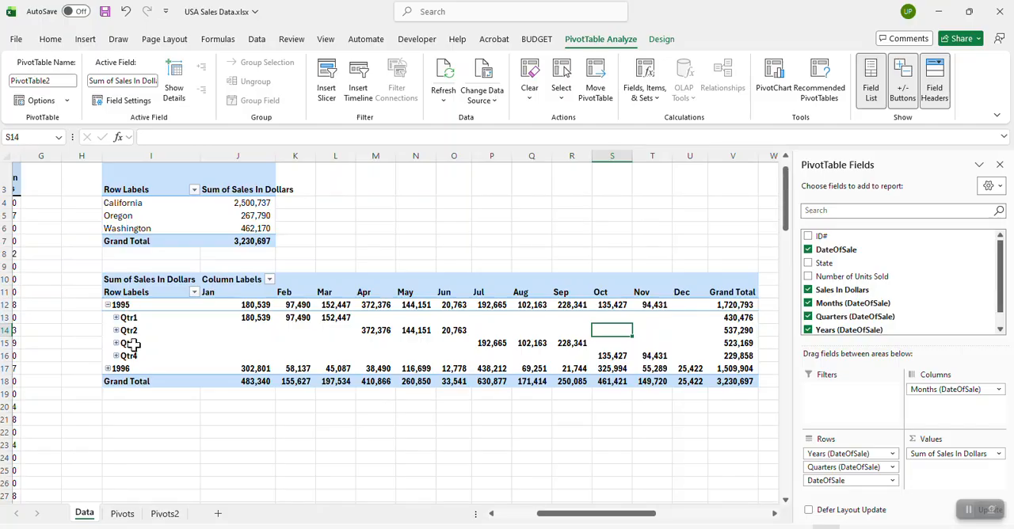
pyautogui.click(109, 370)
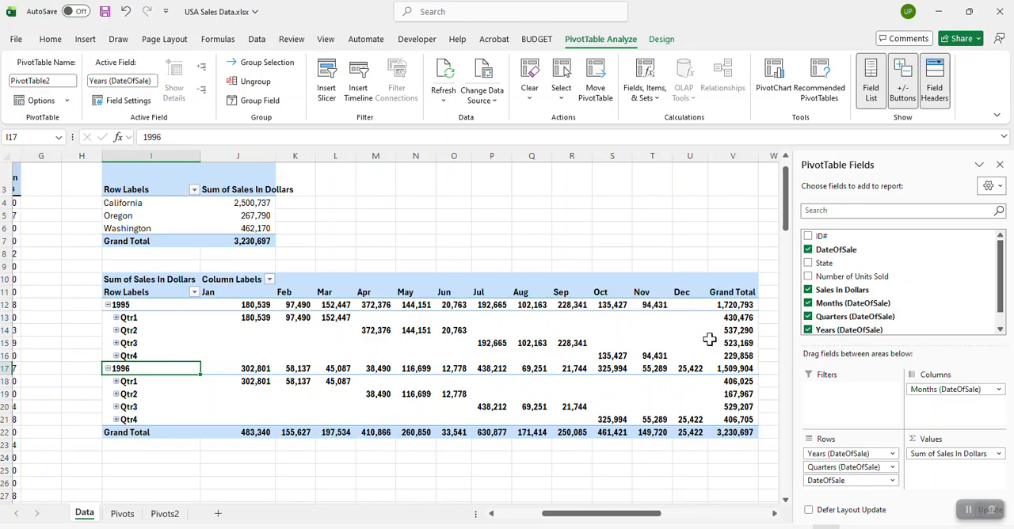
pyautogui.click(515, 515)
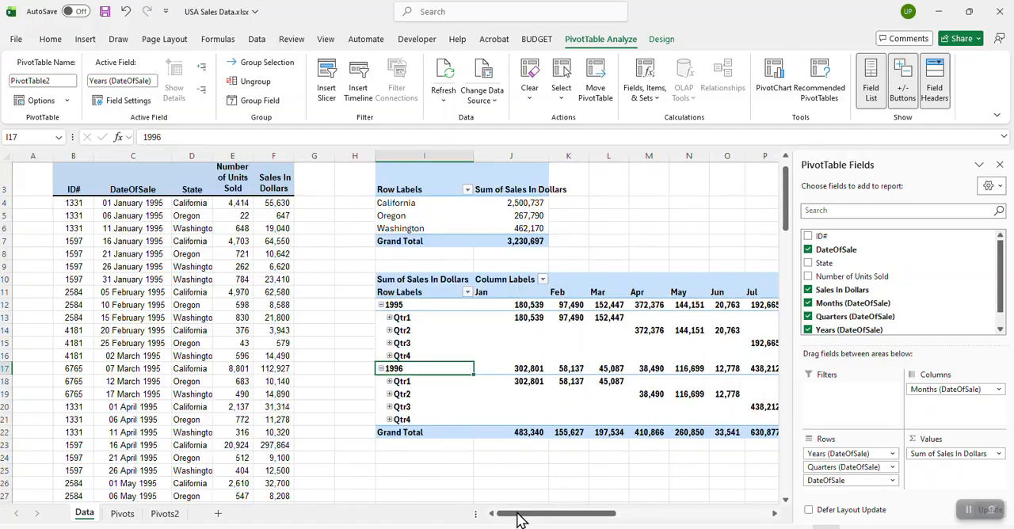
pyautogui.click(118, 204)
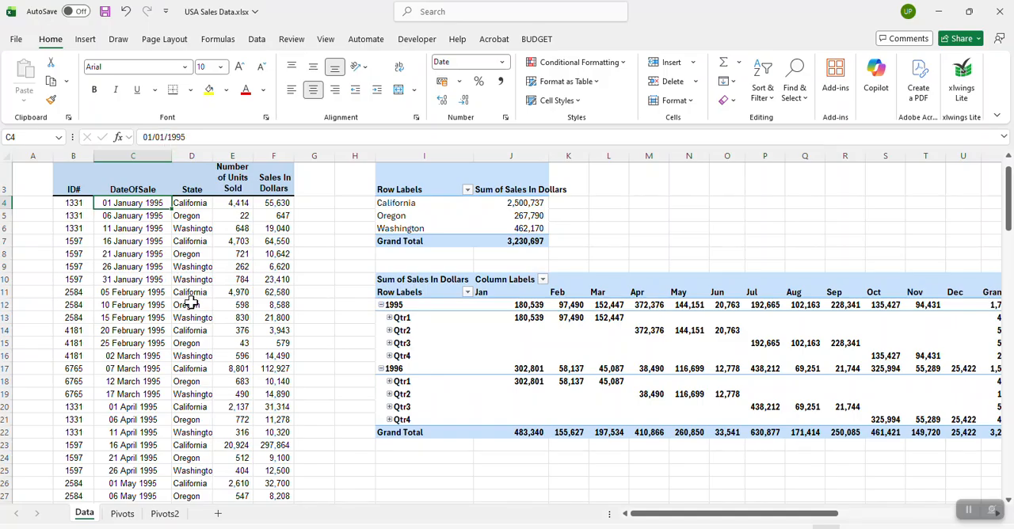
pyautogui.click(789, 370)
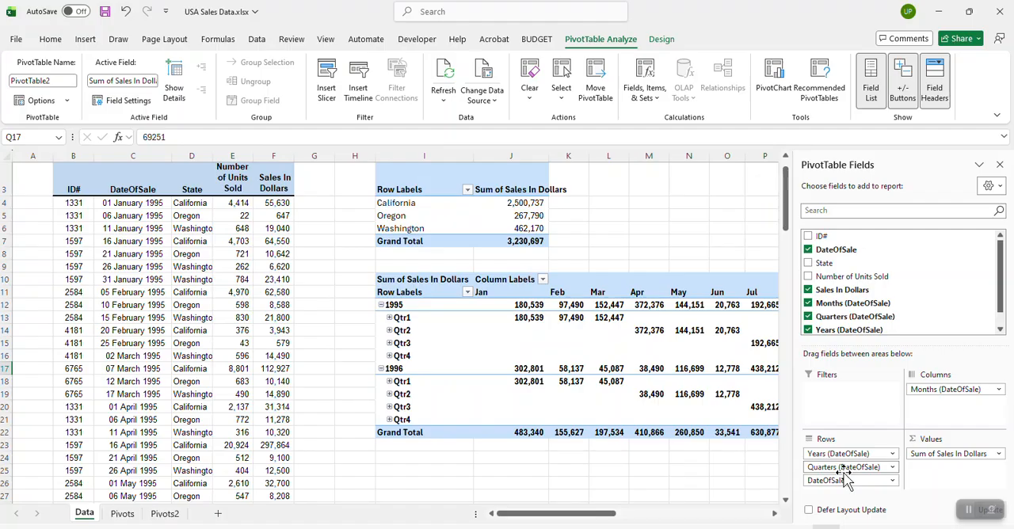
pyautogui.click(754, 513)
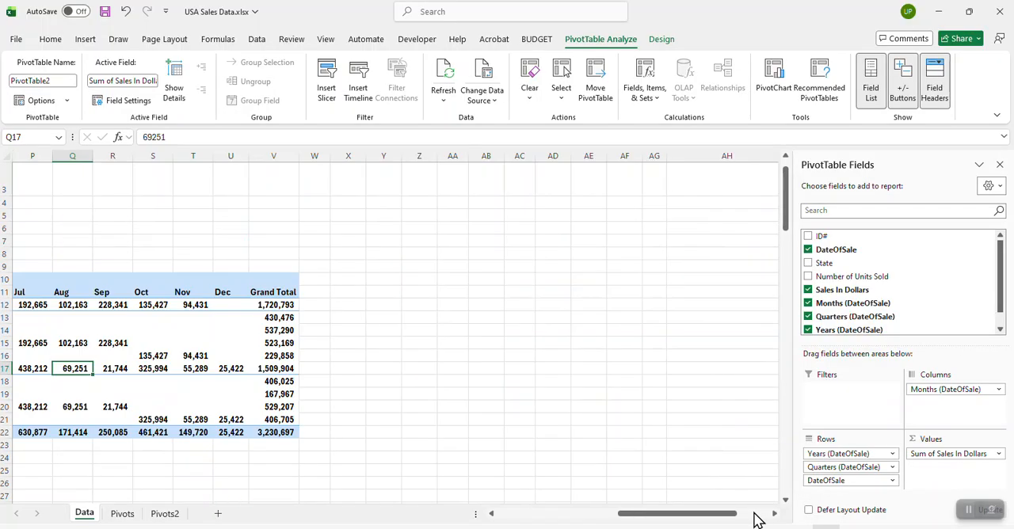